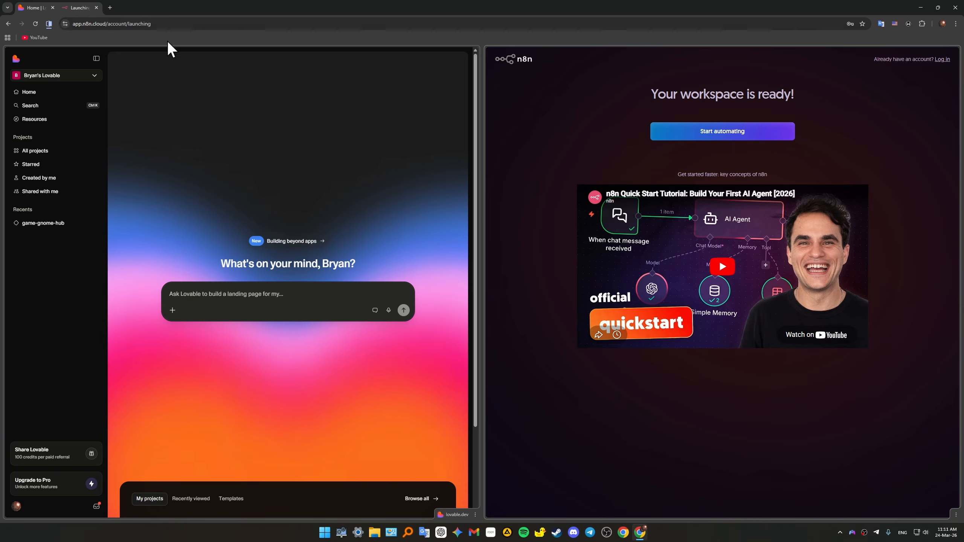
Step: Separate the split view into individual tabs and bring up the Lovable dashboard
click(49, 24)
click(68, 39)
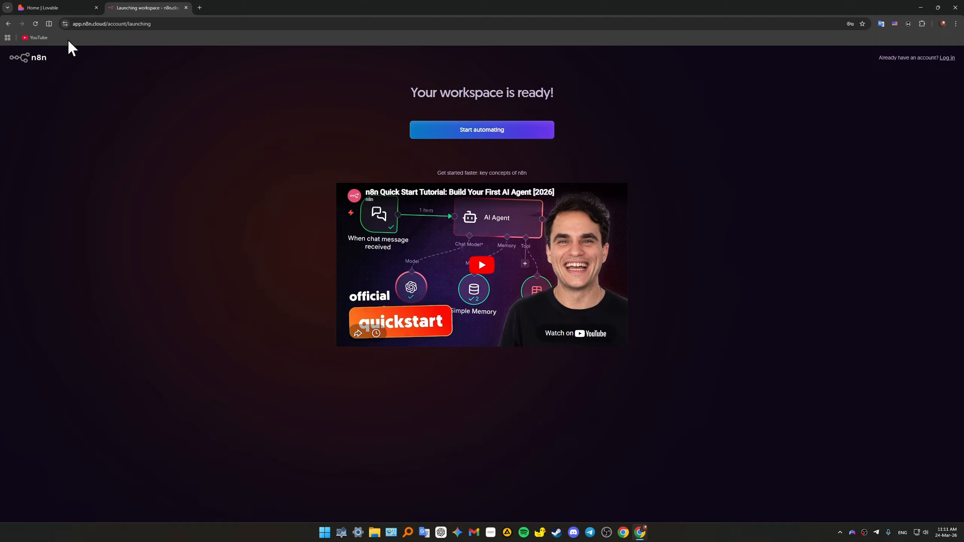
click(37, 3)
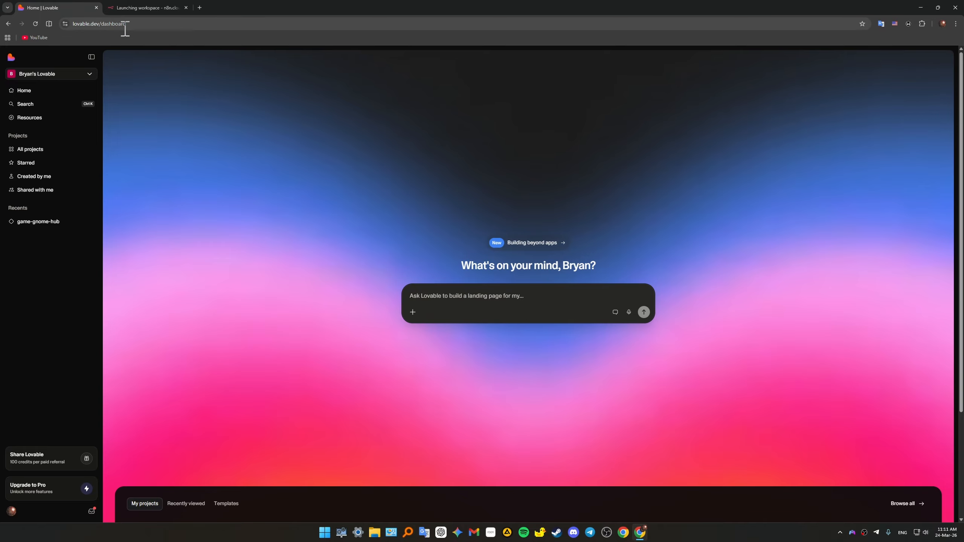
Step: Copy the lovable.dev site address and load it in a new incognito window
drag(99, 25, 32, 33)
key(ctrl+c)
click(955, 23)
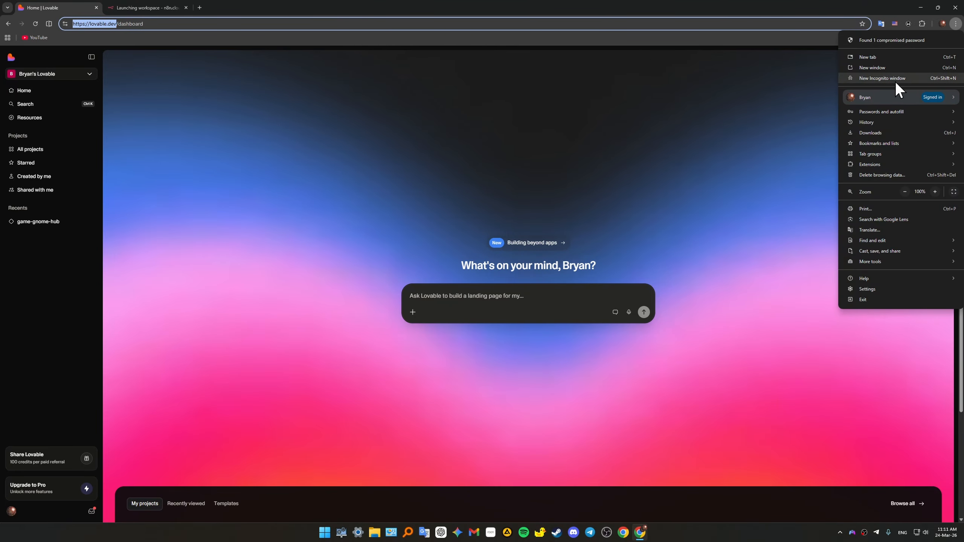
click(895, 81)
key(ctrl+v)
key(Return)
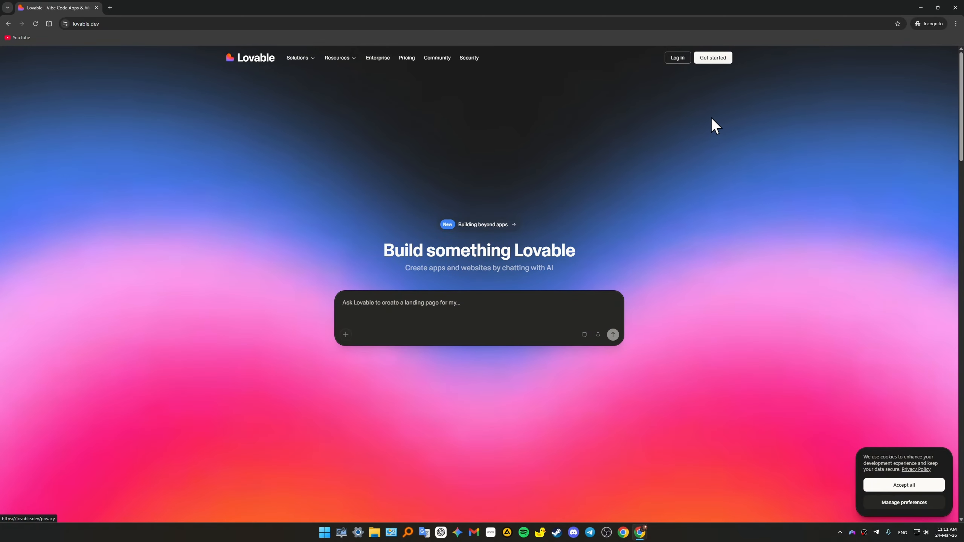
Step: View Lovable's free-account sign-up with the email option at a larger zoom, and close the incognito window
click(712, 58)
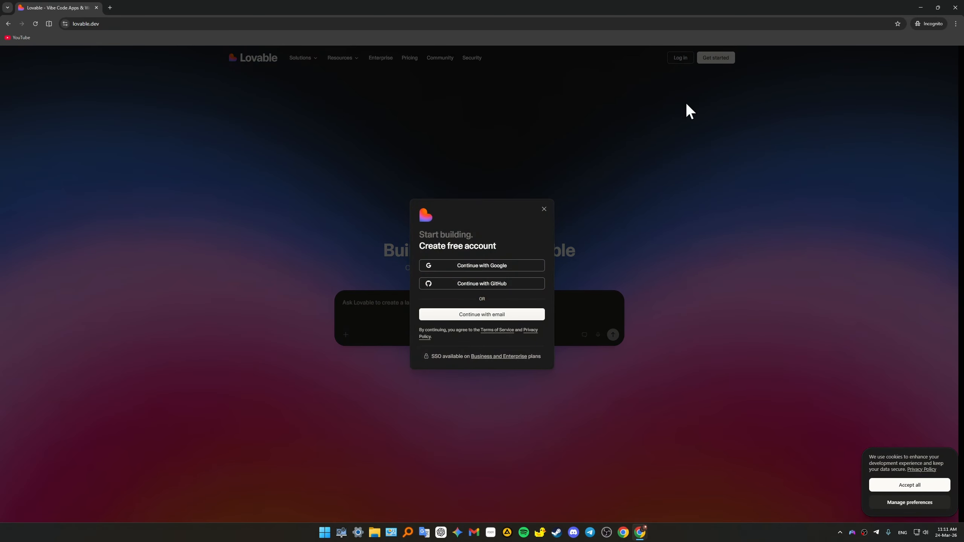
key(ctrl+equal)
key(ctrl+equal)
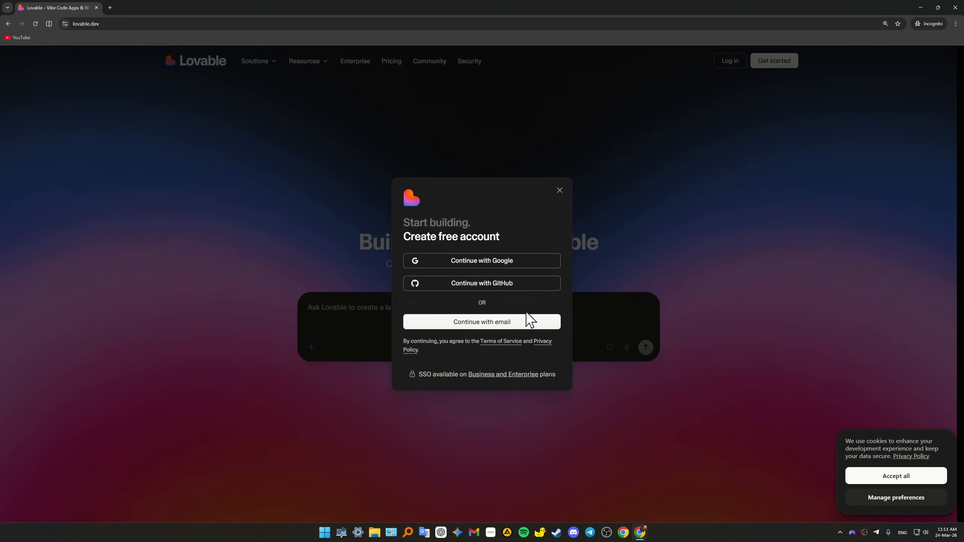
click(480, 325)
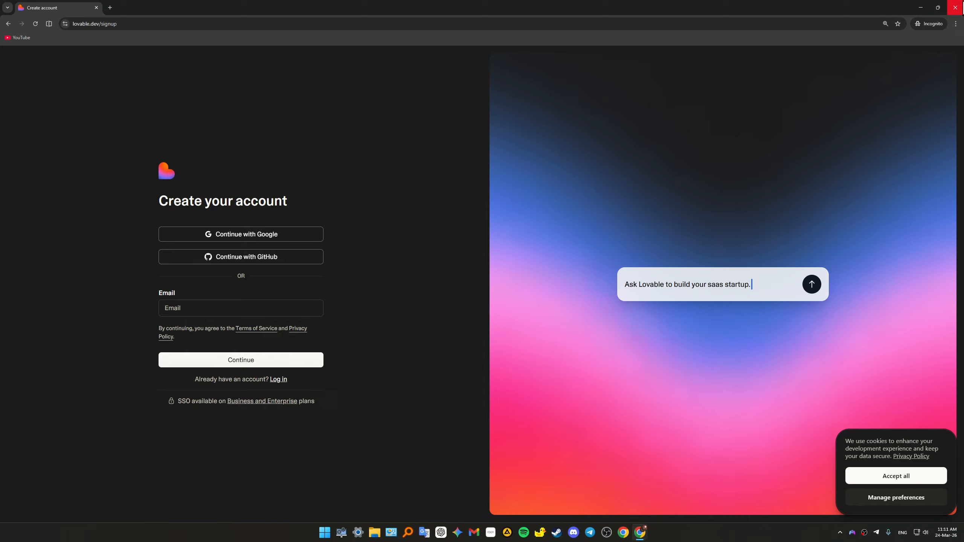
click(956, 5)
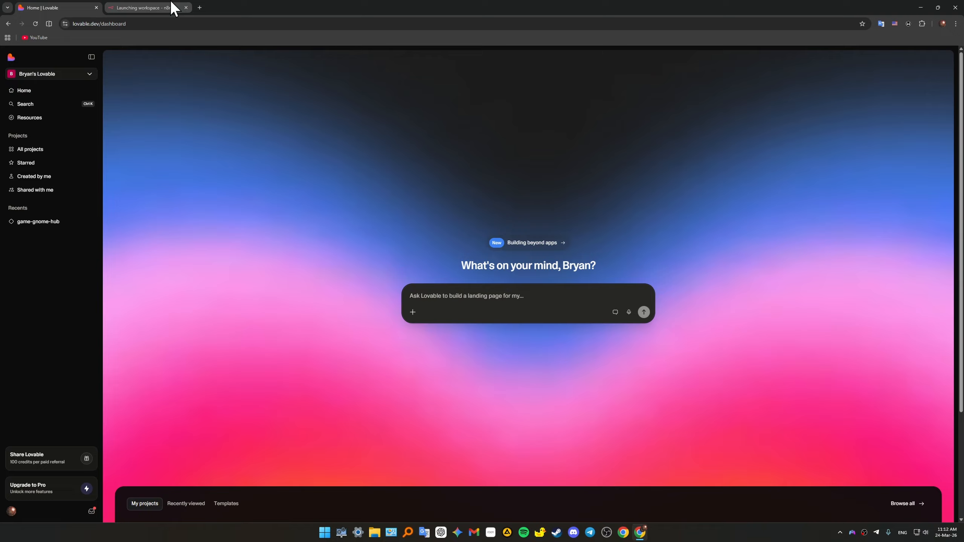
Step: Switch to n8n and enter the newly prepared workspace
click(155, 7)
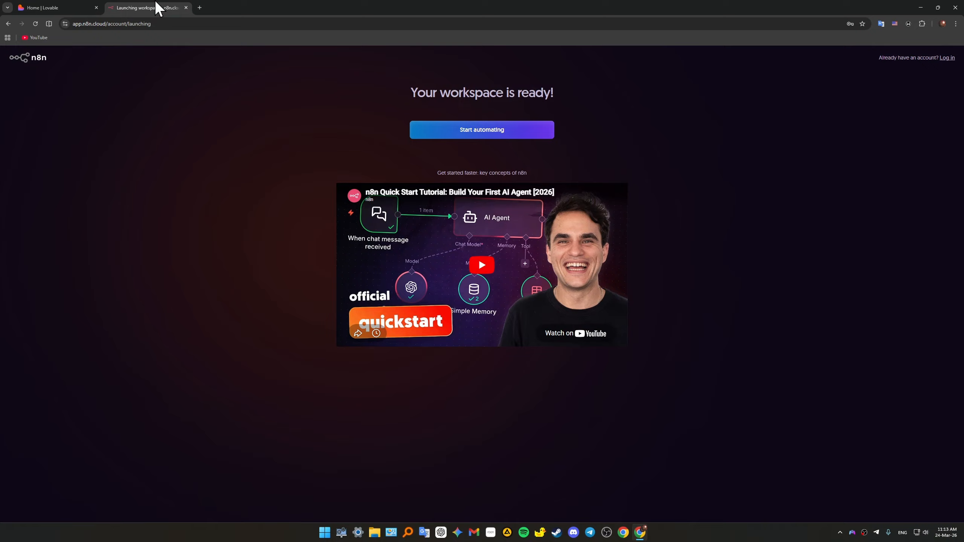
click(438, 132)
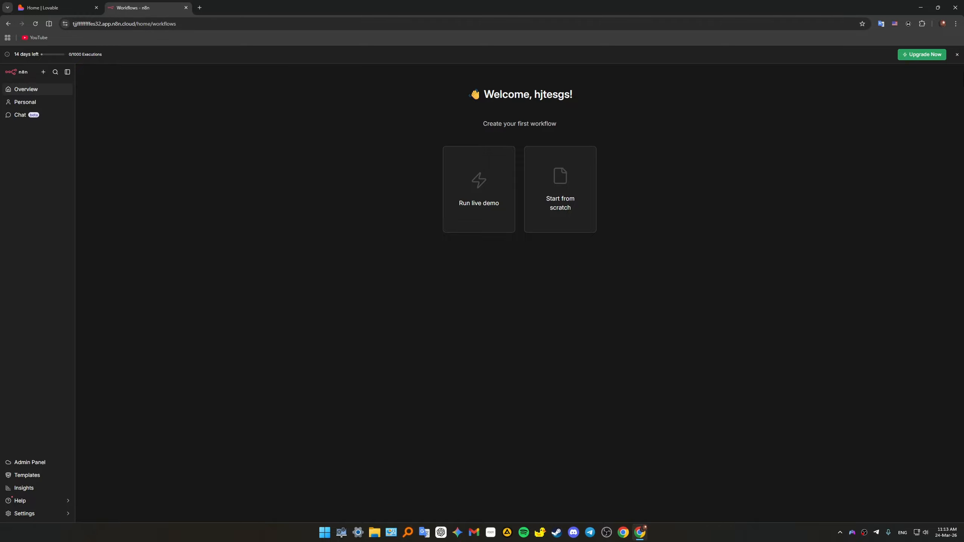
Step: Load the n8n website in a new incognito window and view its registration form with the company email field
click(956, 24)
click(874, 80)
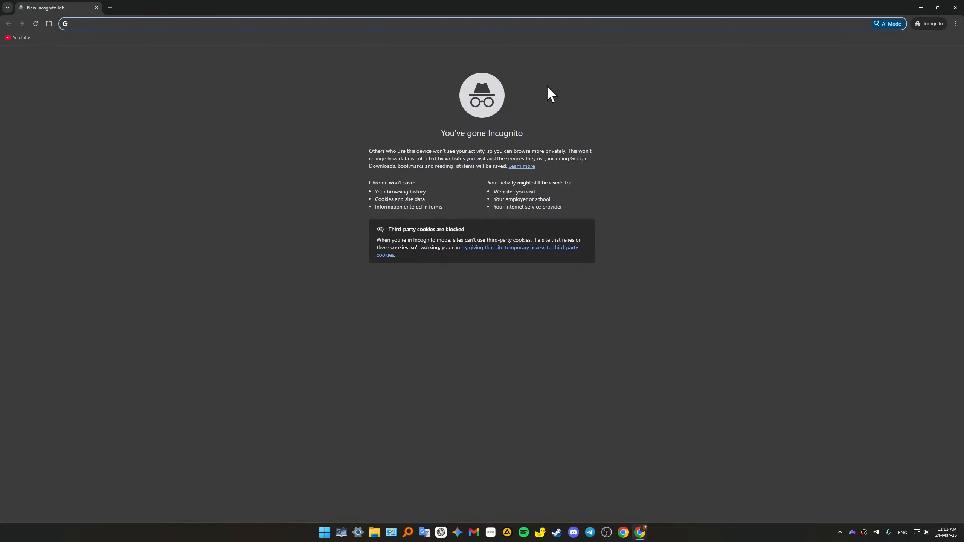
text(n8n)
key(Return)
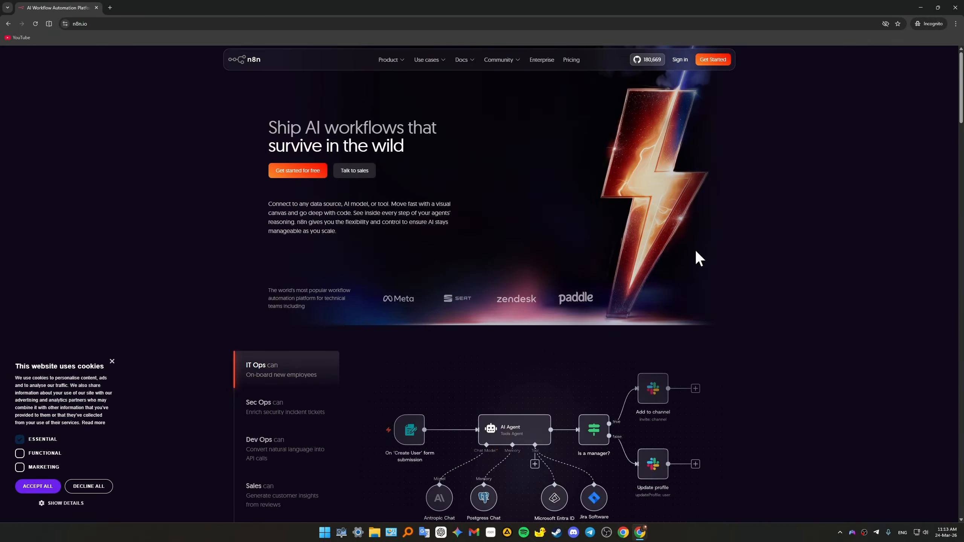
click(714, 61)
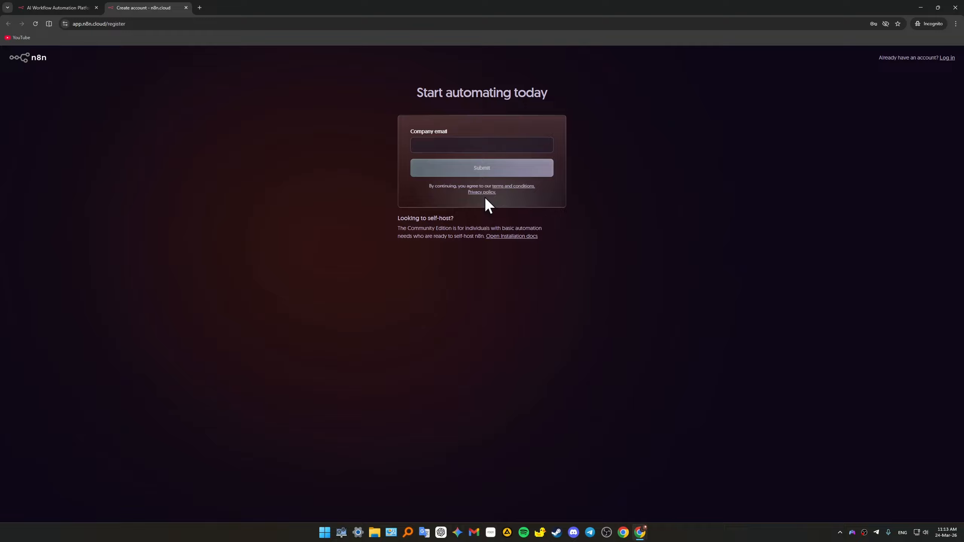
click(443, 144)
click(713, 199)
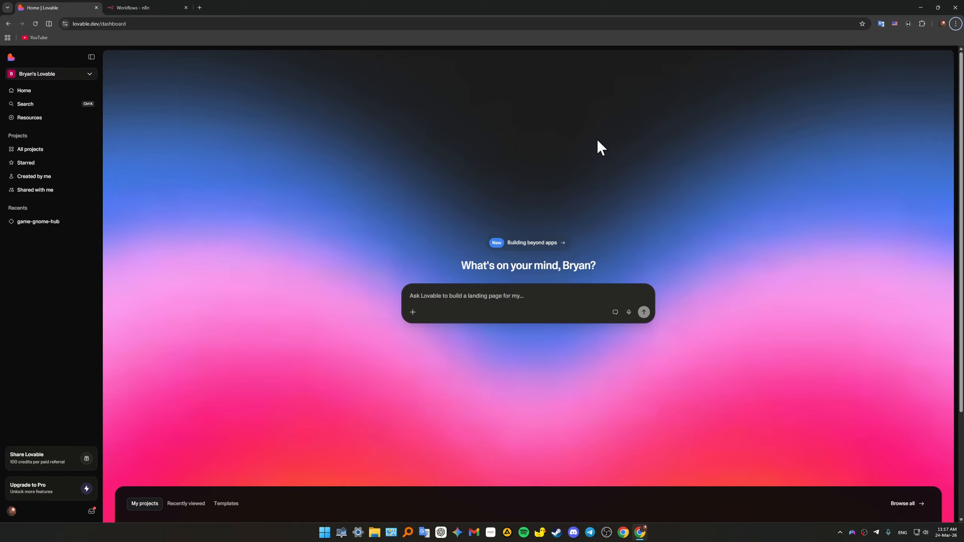
Step: Switch to the n8n workspace and create a new workflow from scratch
click(165, 4)
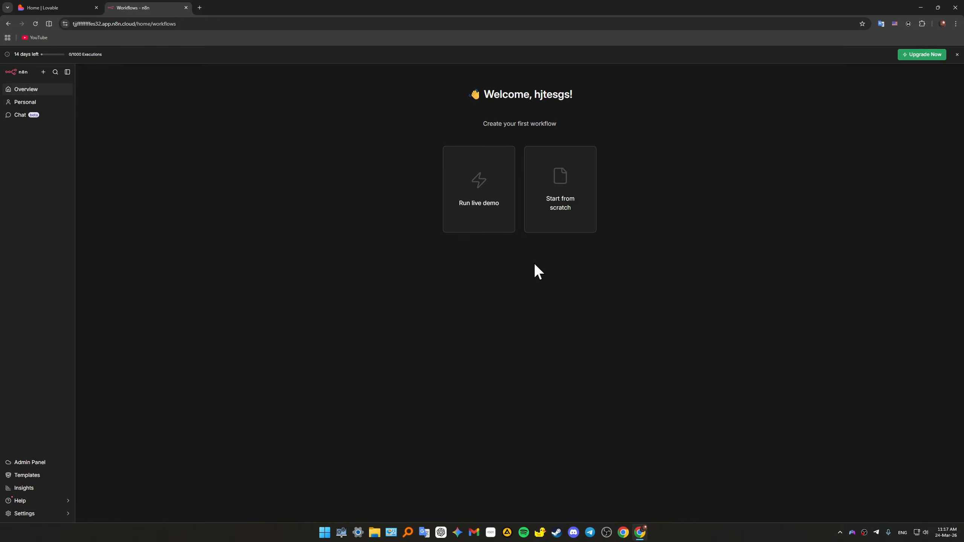
click(578, 207)
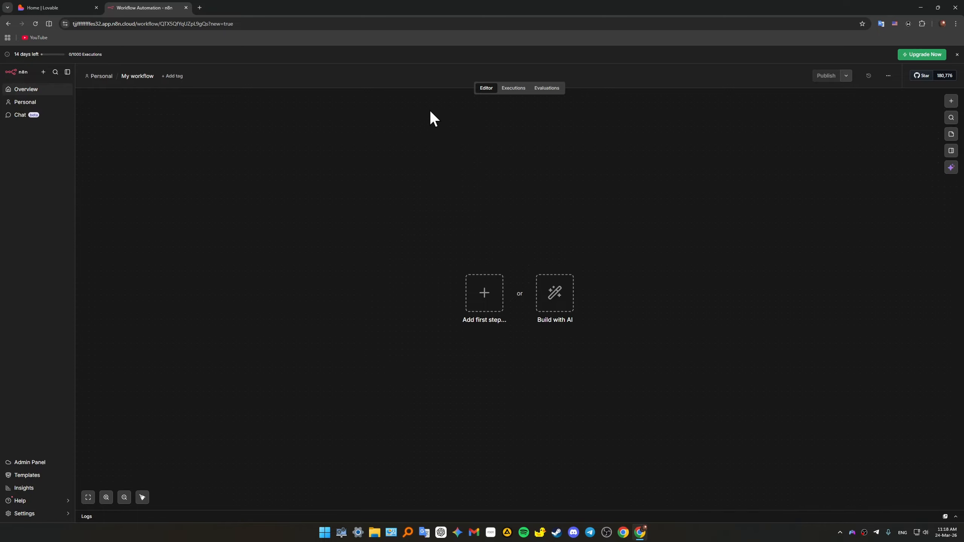
Step: Enable MCP access in the n8n Instance-level MCP settings
click(34, 515)
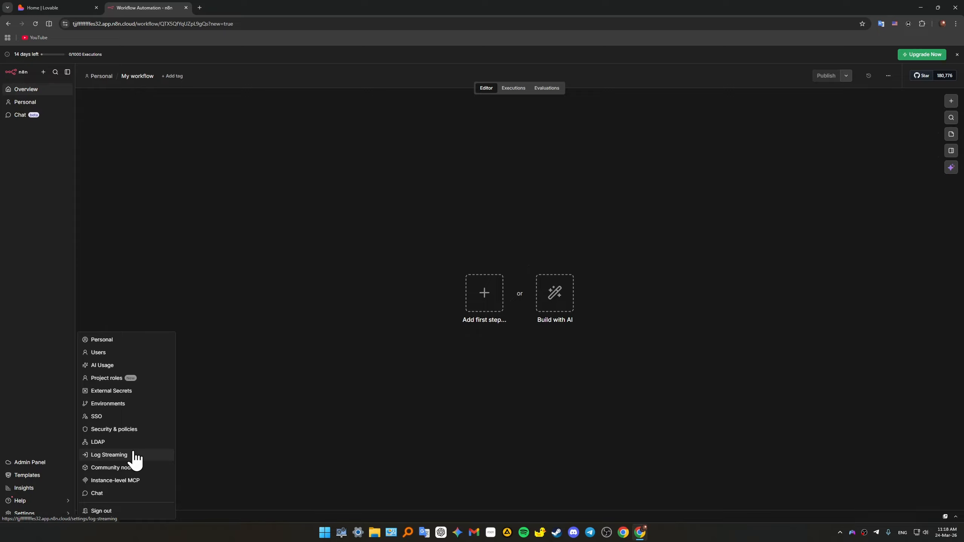
click(135, 482)
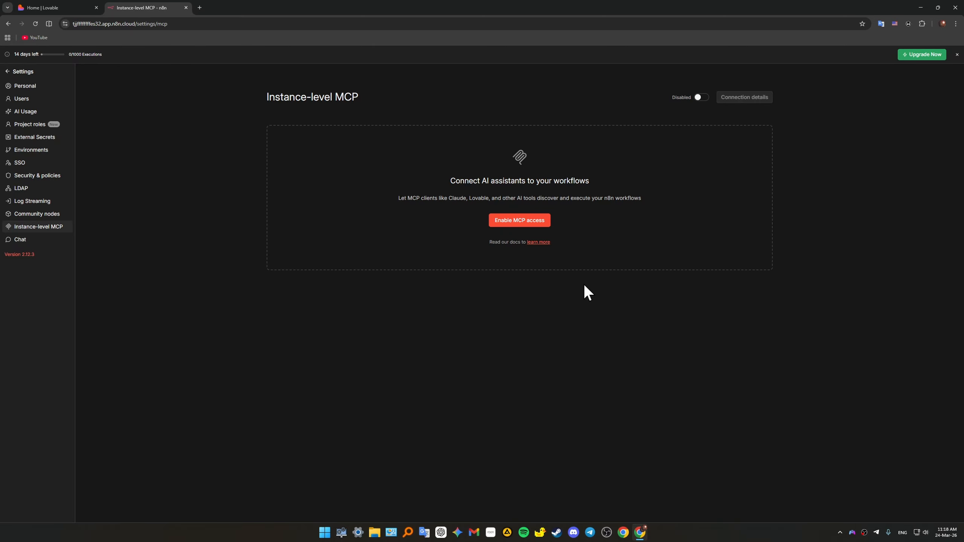
click(689, 97)
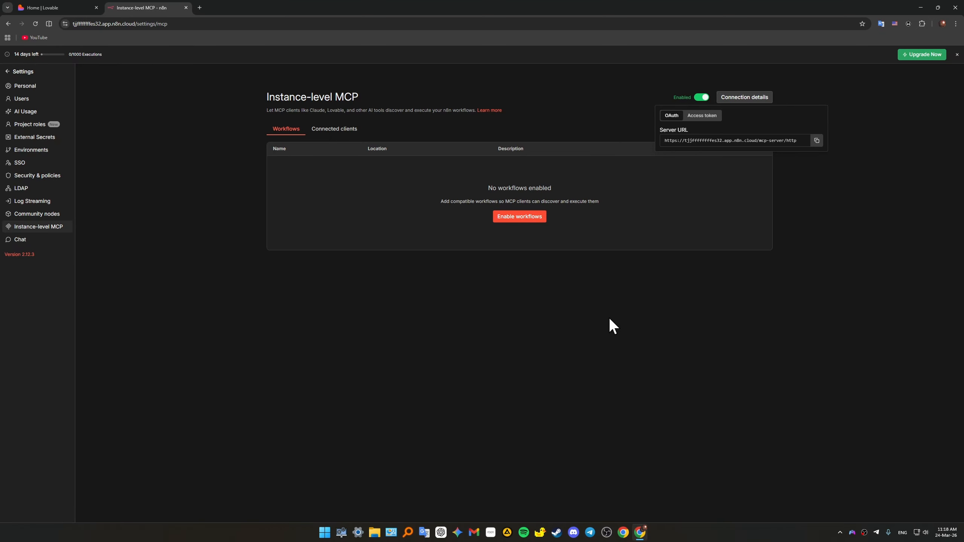
Step: Switch to Lovable and look through its account settings page
click(76, 6)
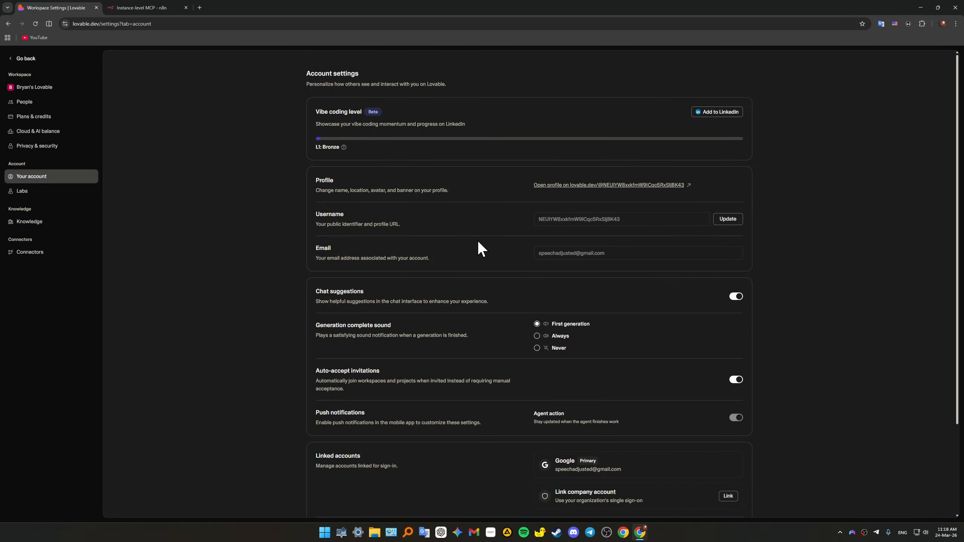
scroll(586, 306, down, 3)
scroll(609, 306, up, 2)
scroll(593, 231, down, 2)
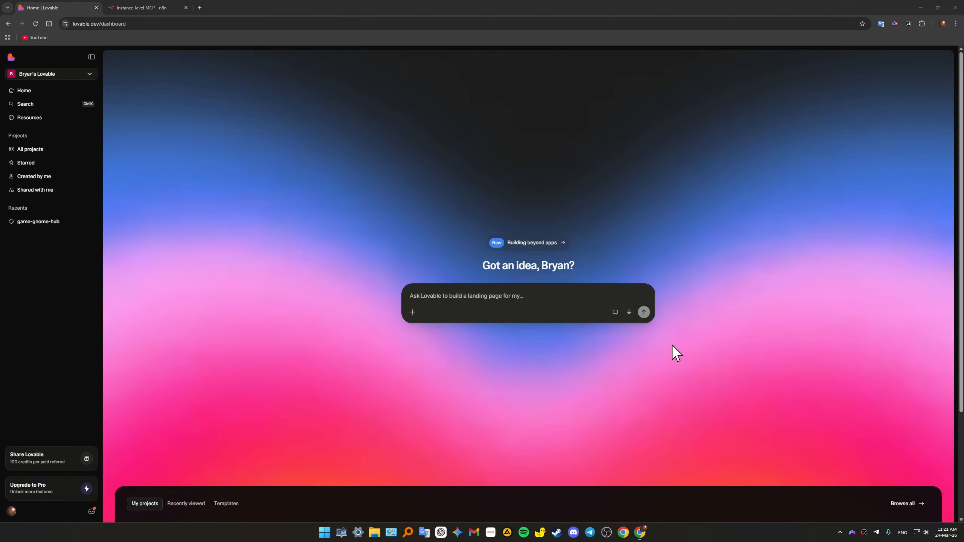
Step: Return to n8n and leave the MCP settings for the empty workflow editor
click(161, 7)
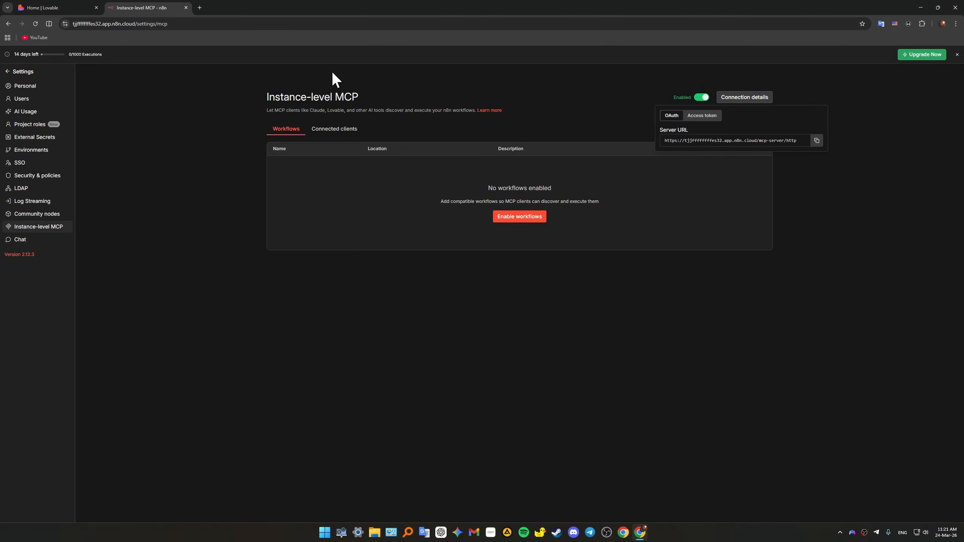
click(20, 73)
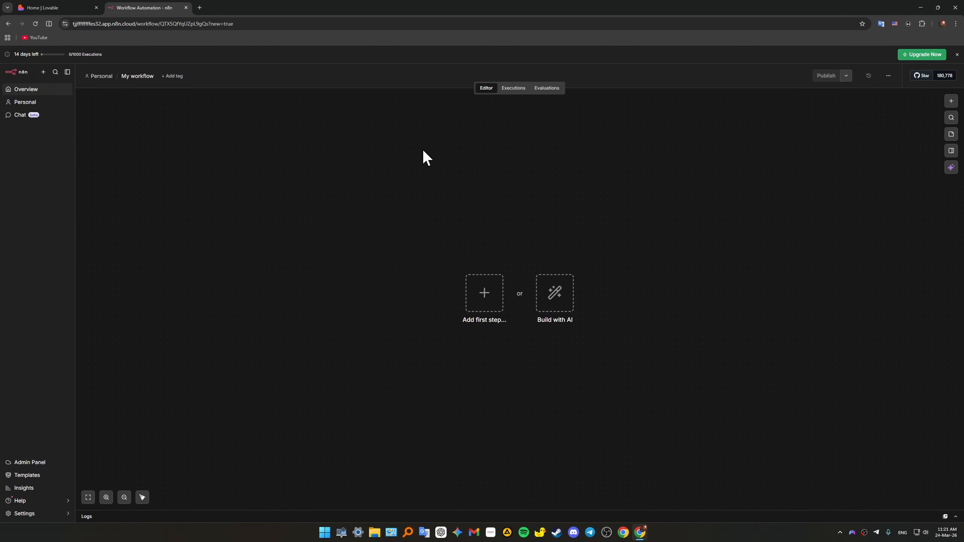
Step: Switch to Lovable and examine the prompt box's attachment and chat mode options using a placeholder character
click(69, 7)
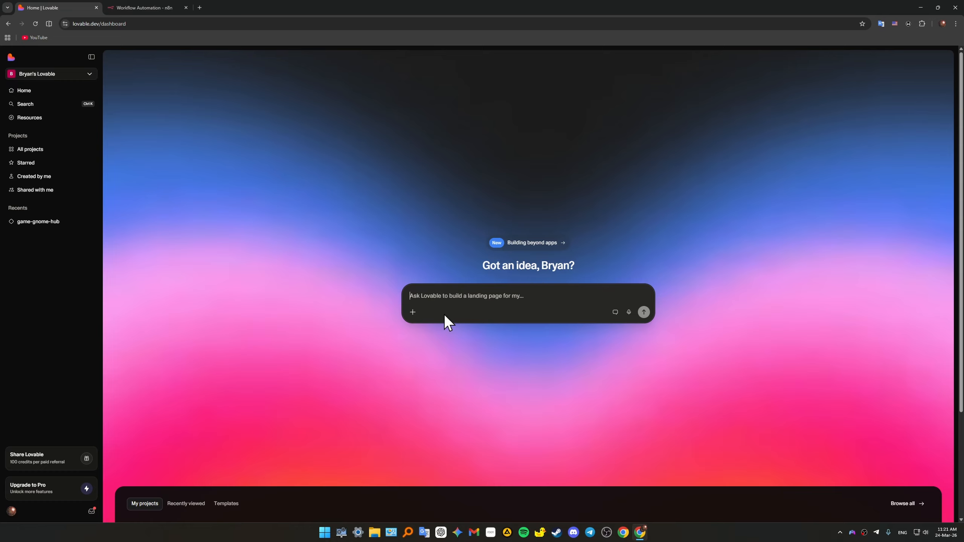
text(`)
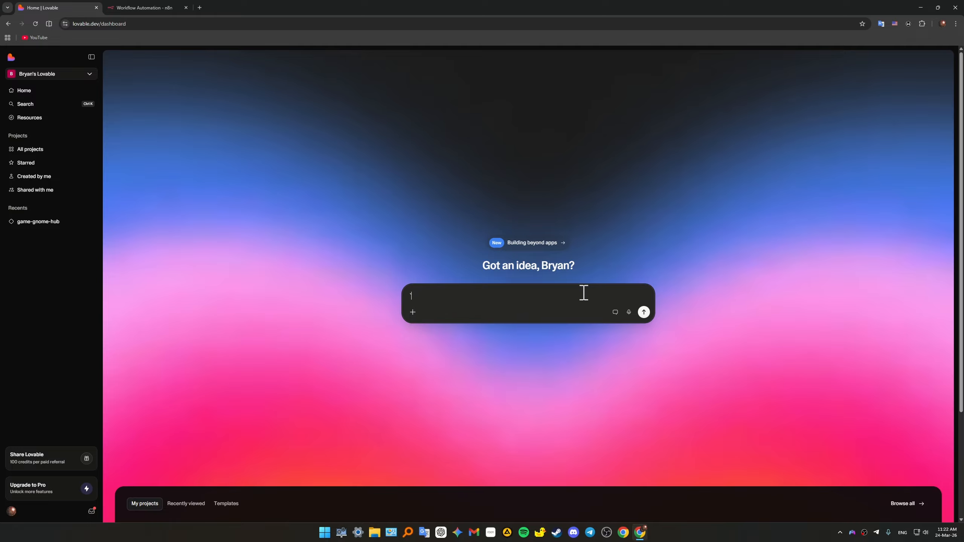
click(412, 313)
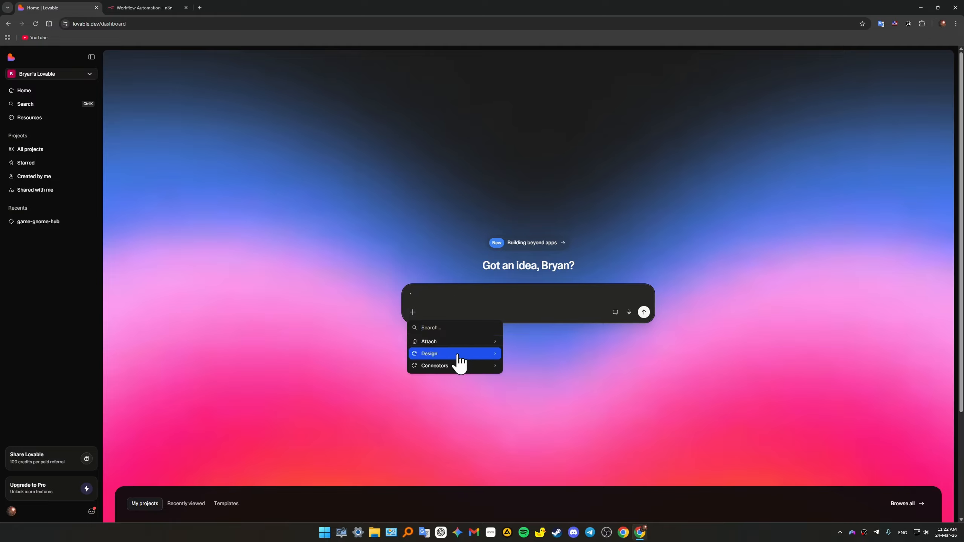
click(458, 342)
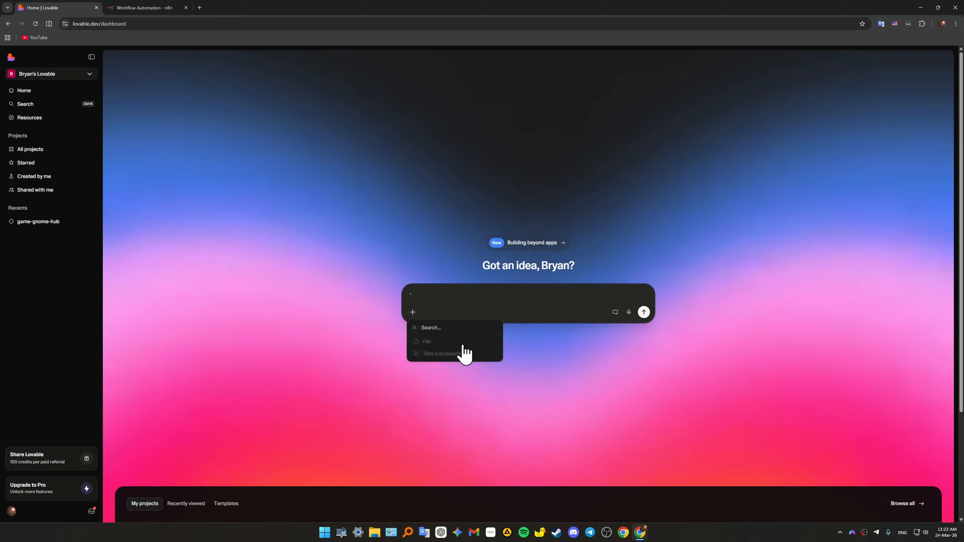
click(413, 327)
click(550, 346)
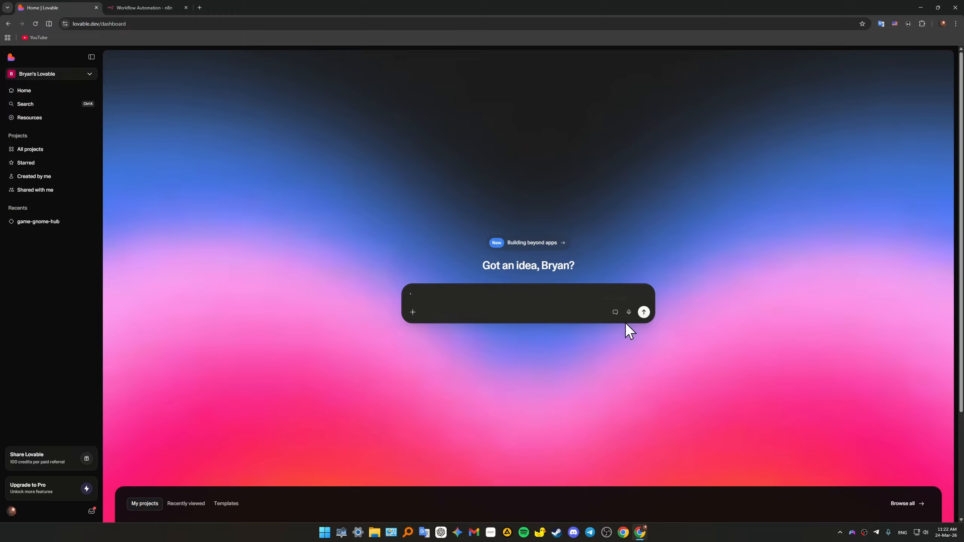
click(615, 313)
drag(415, 294, 395, 295)
click(680, 314)
Step: Switch to n8n and add a Webhook trigger as the workflow's first step
click(156, 7)
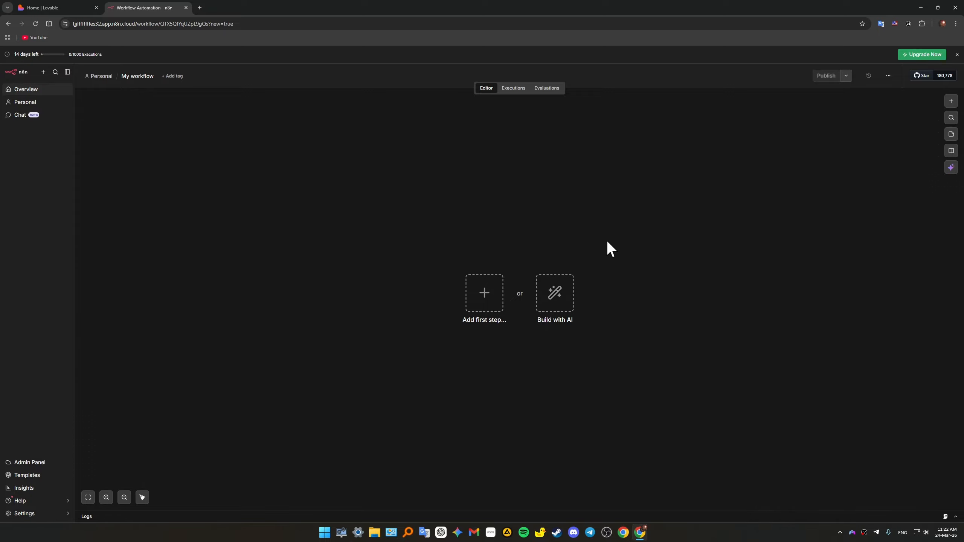
click(488, 294)
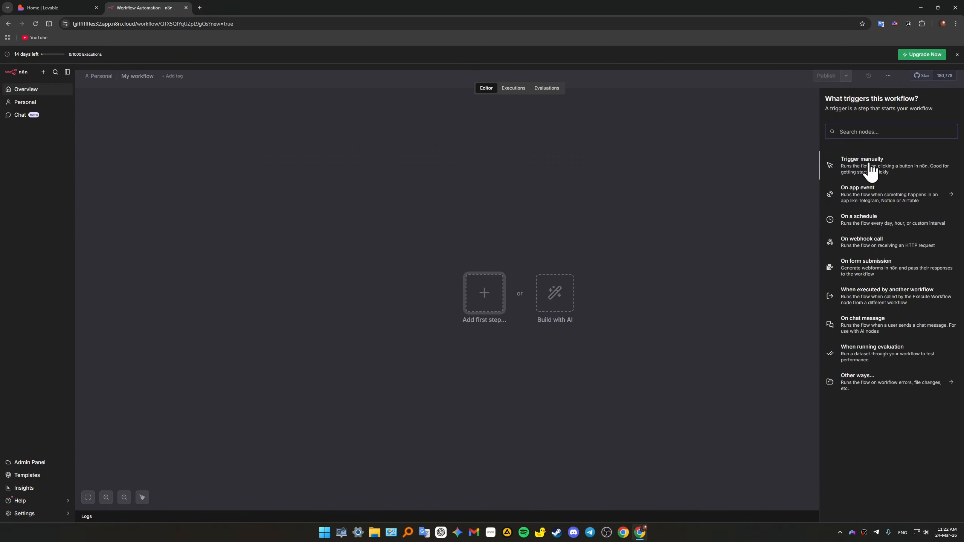
text(web)
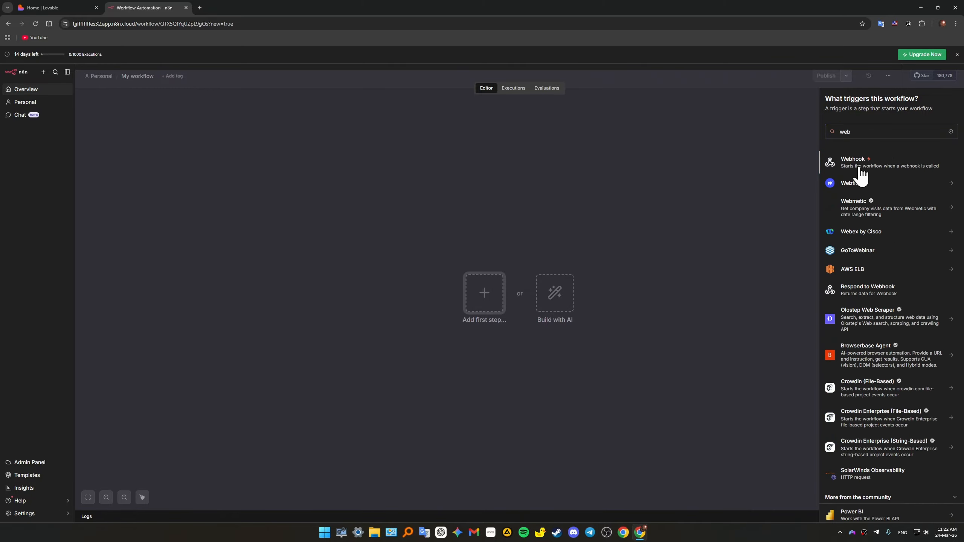
click(858, 167)
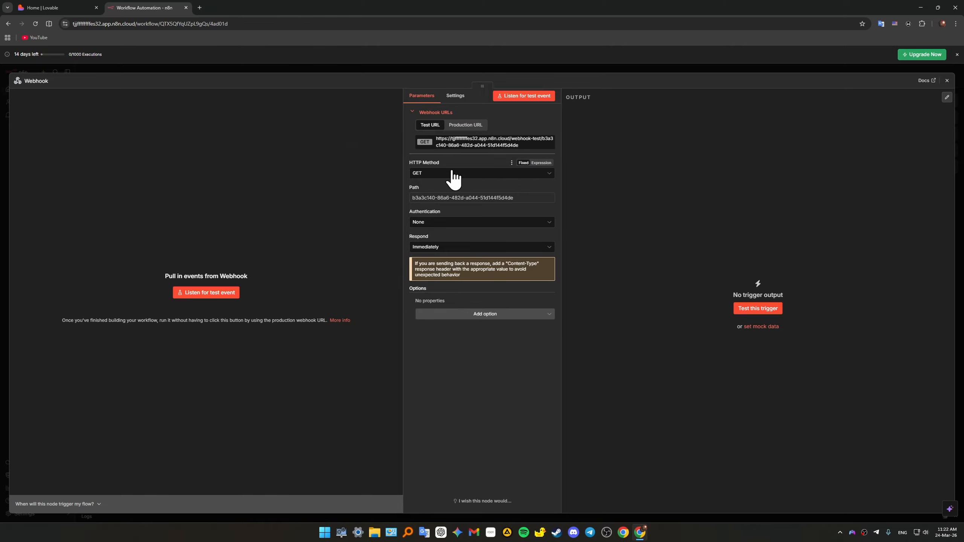
Step: Set the webhook's HTTP method to POST and its response mode to Using 'Respond to Webhook' Node
drag(406, 160, 435, 162)
click(436, 178)
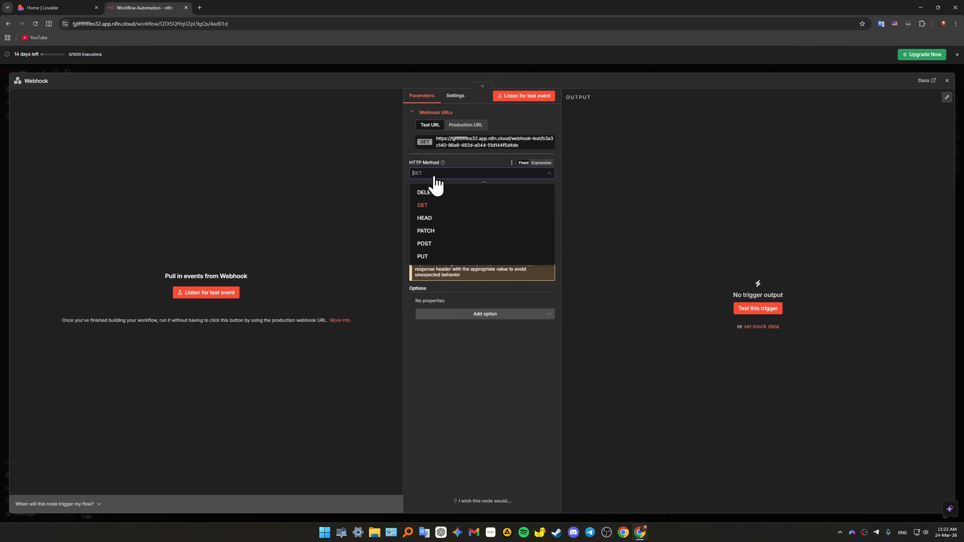
click(444, 245)
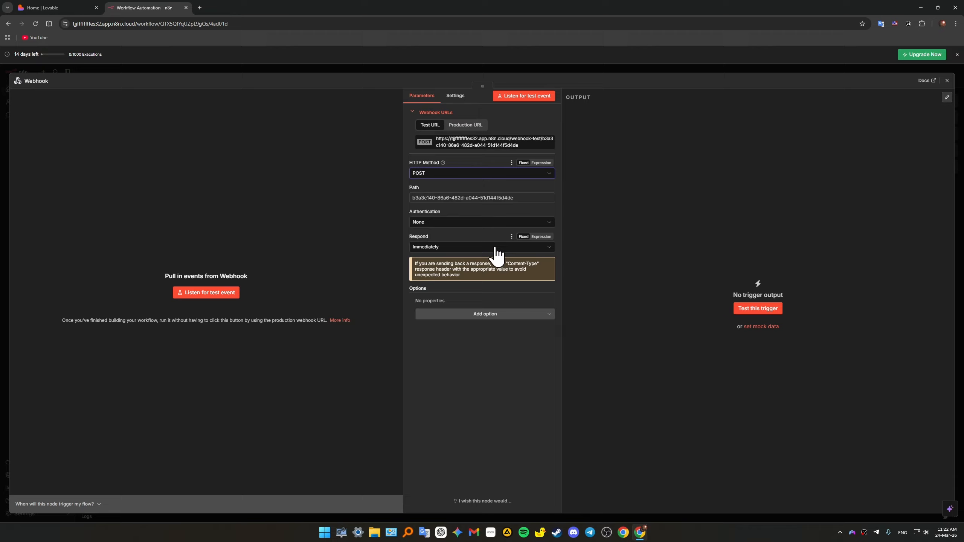
click(521, 247)
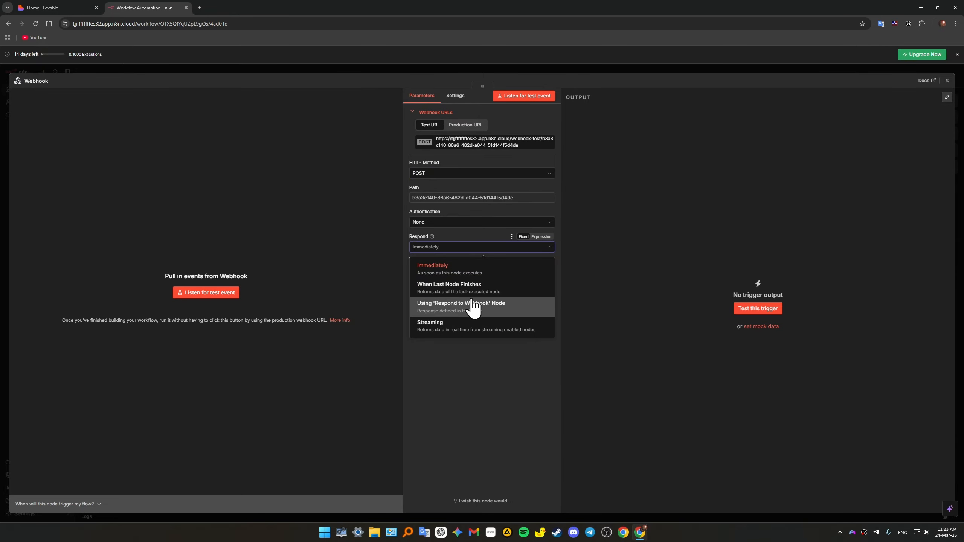
click(495, 310)
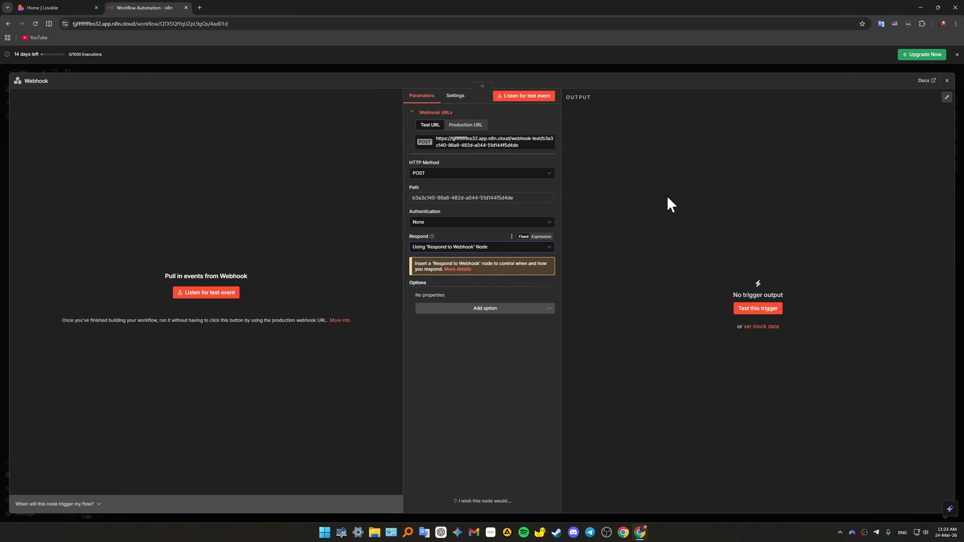
Step: Switch to Lovable, replace the placeholder prompt with "create a lead research dashboard", and submit it with plan mode turned off
click(64, 8)
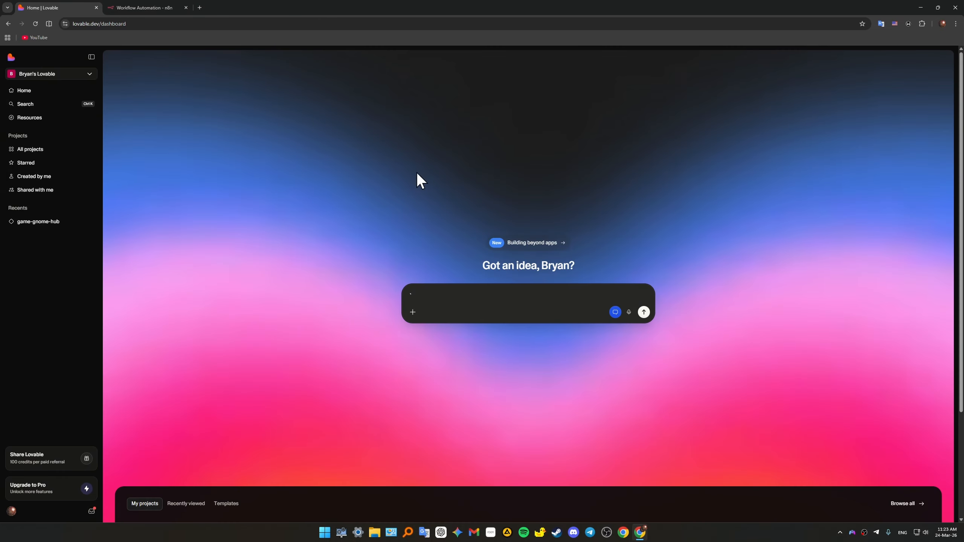
drag(422, 299, 374, 302)
text(create a lead research dashboard)
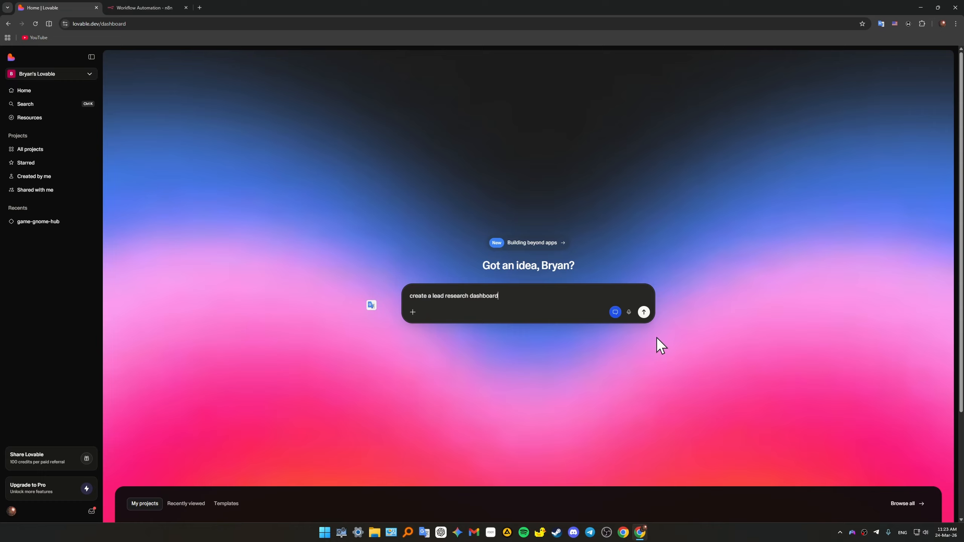
click(617, 313)
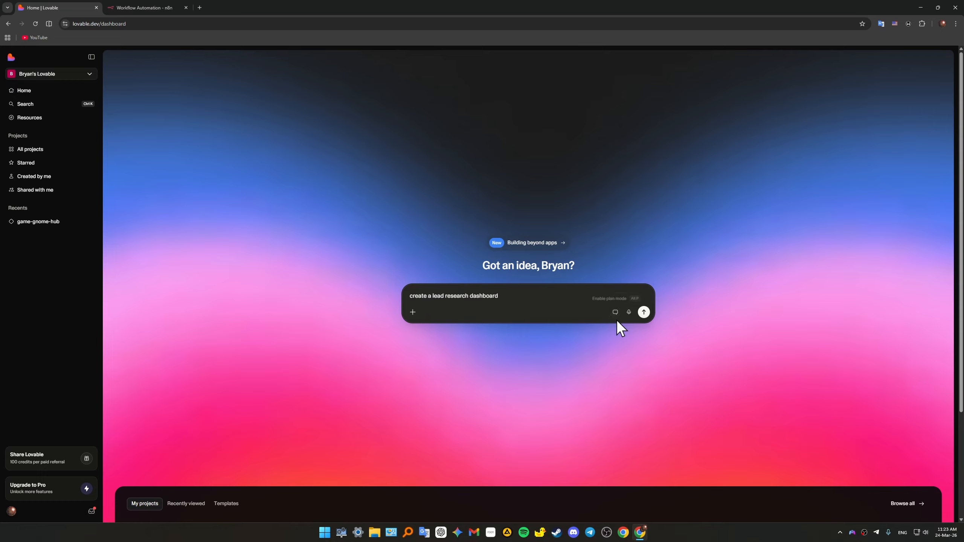
click(645, 311)
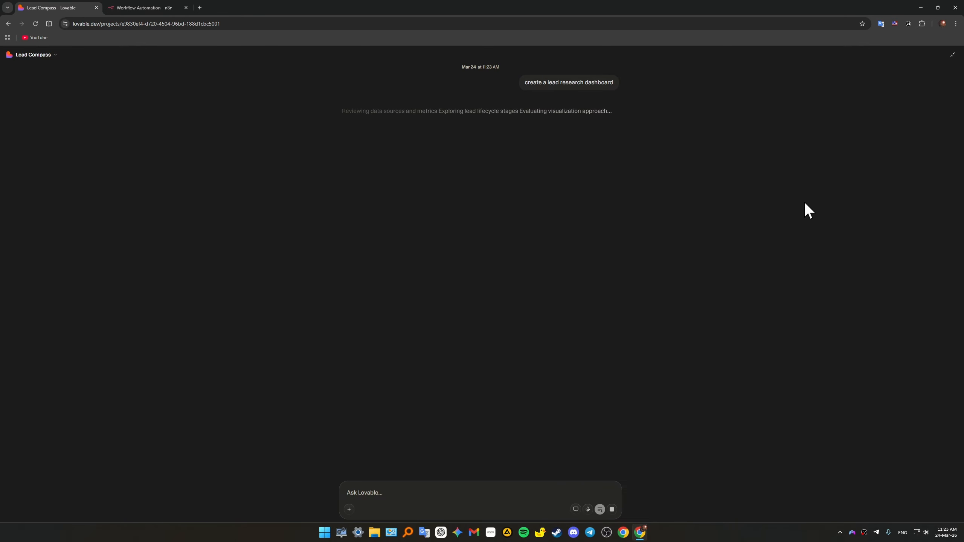
Step: From the dashboard, submit "Create a lead research dashboard. When I enter a URL, trigger my n8n researcher and display the summary in a clean markdown card."
click(8, 24)
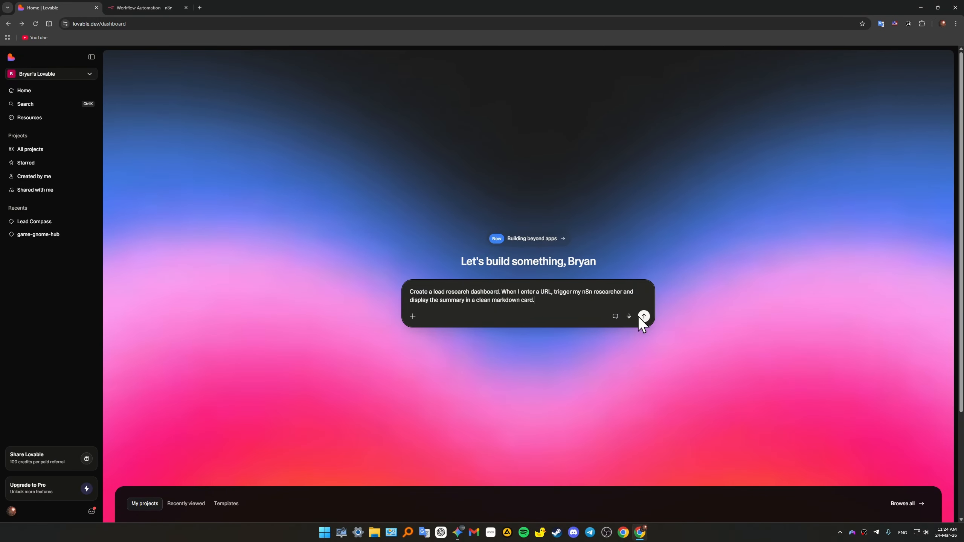
click(644, 317)
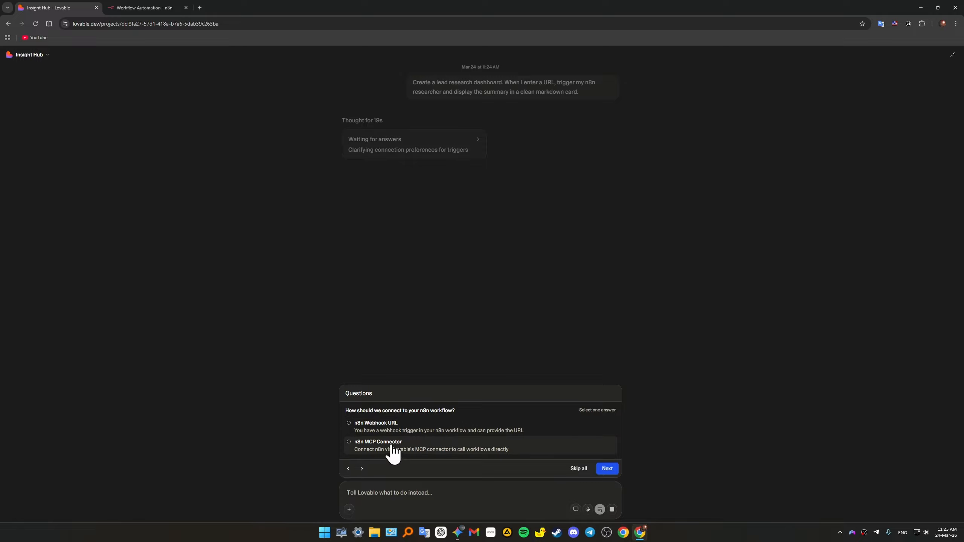
Step: Choose n8n MCP Connector as the workflow connection and submit the answers, leaving the question about the workflow's output blank
click(350, 443)
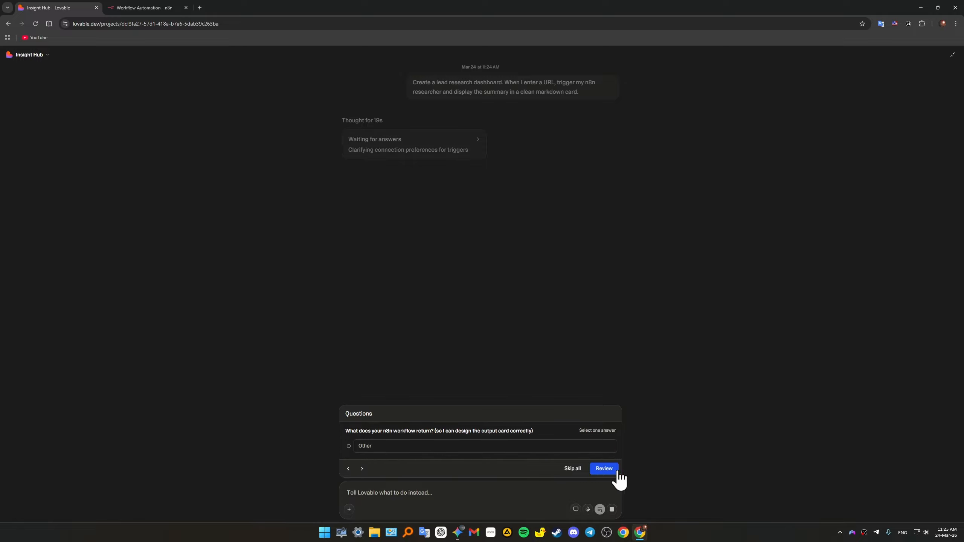
click(606, 469)
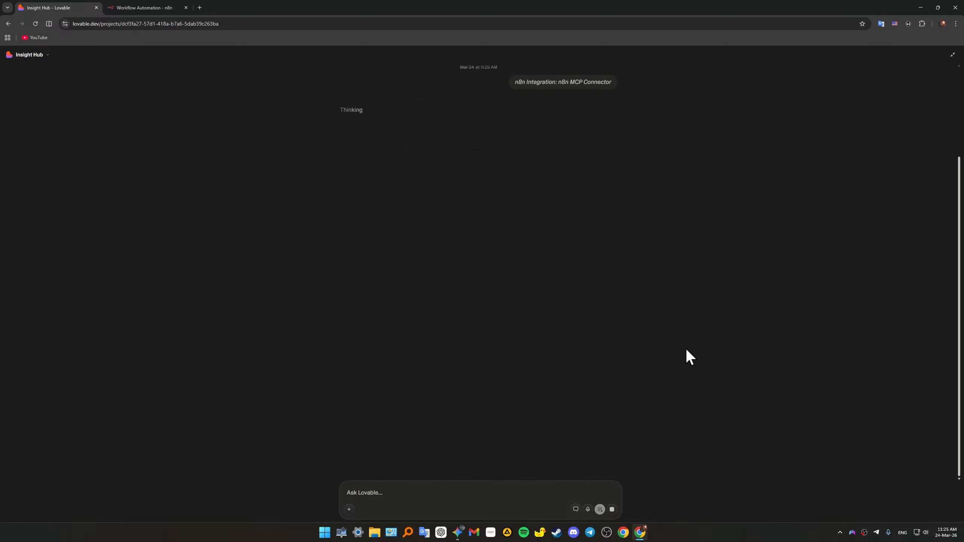